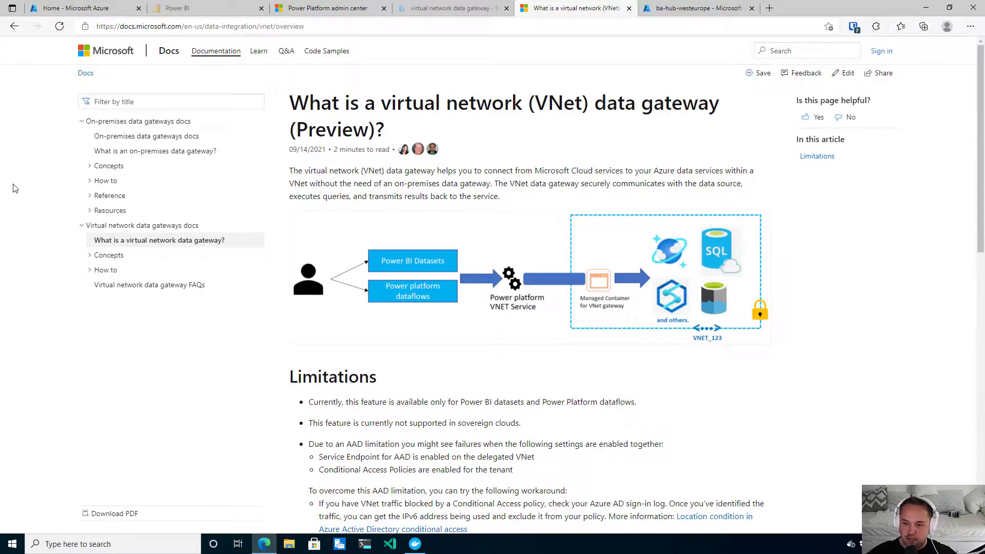
Switch to the Azure portal, find the Azure SQL service and open the buildingazure SQL server.
click(85, 7)
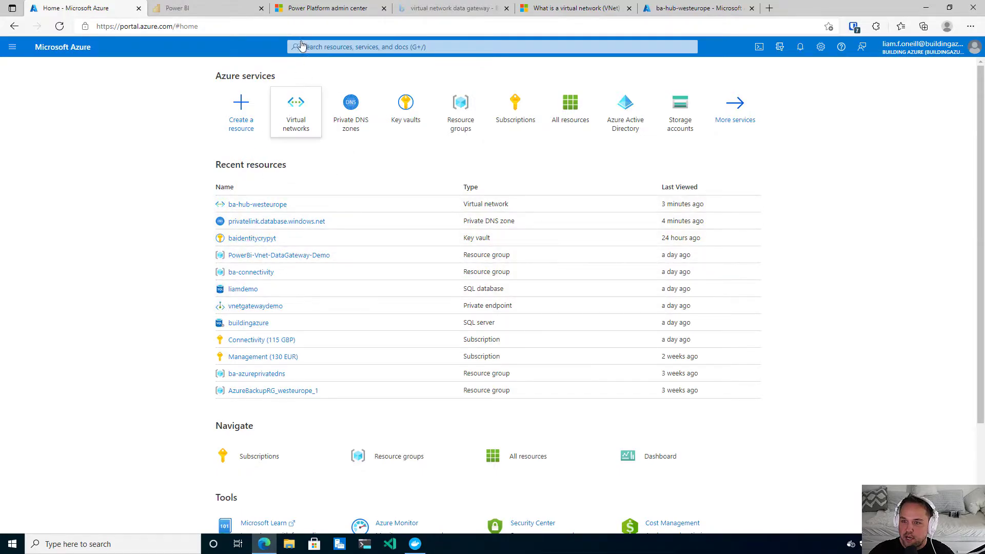
click(328, 47)
text(a)
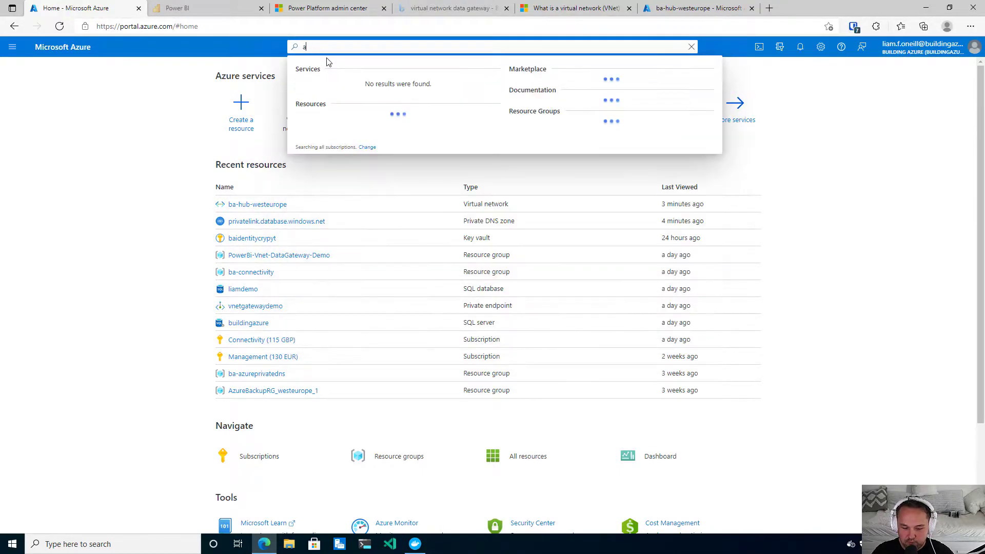
text(zure sq)
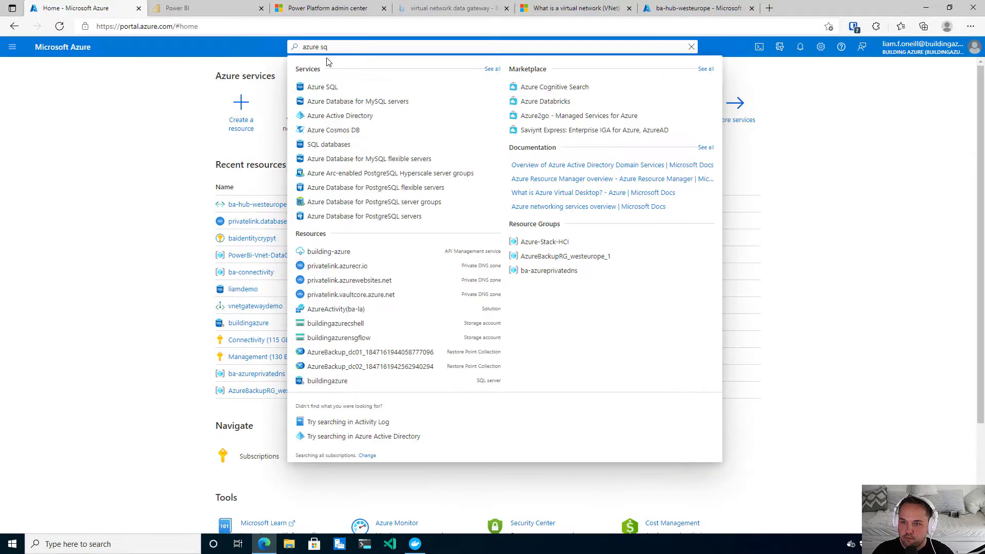
click(341, 90)
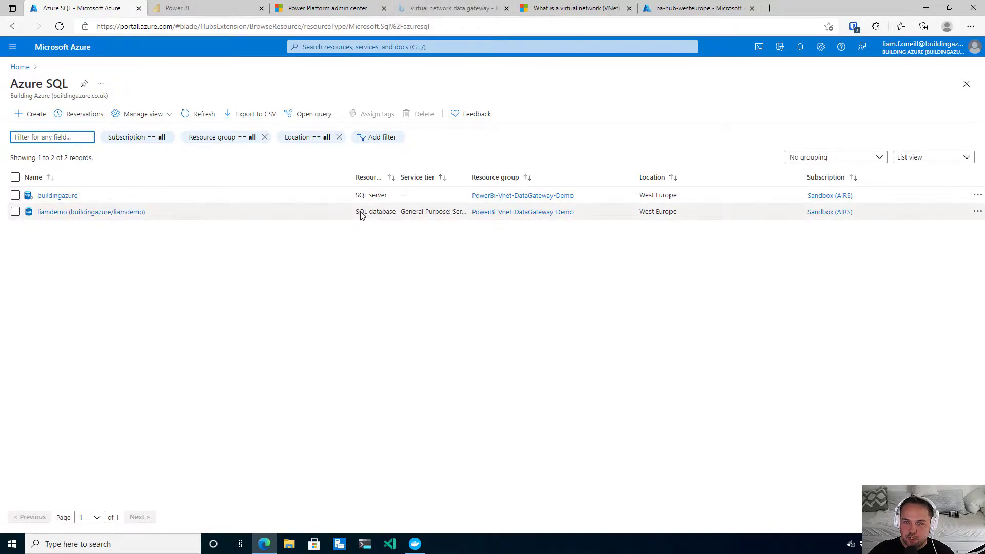
click(57, 196)
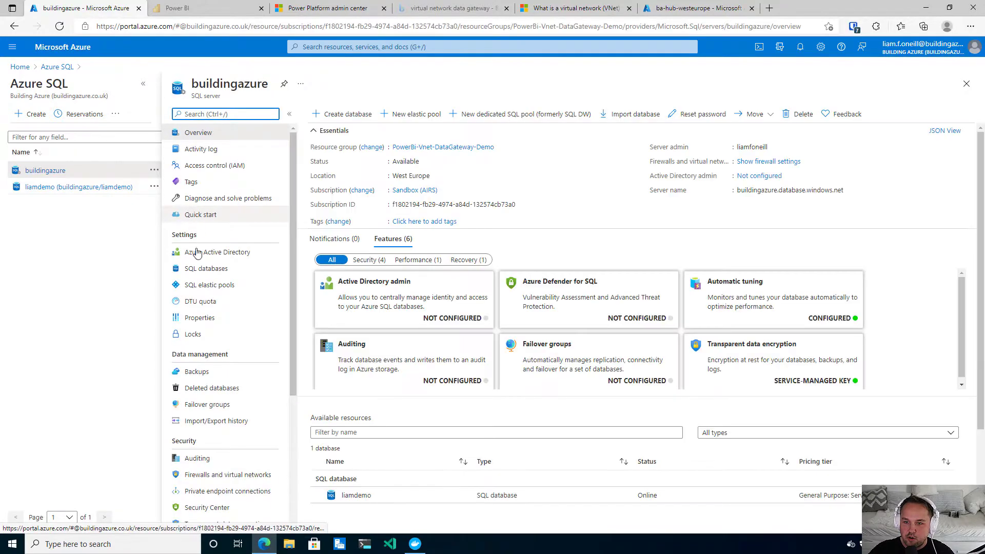
Review the buildingazure server's firewall and private endpoint connection settings, and open the liamdemo database's overview.
click(200, 477)
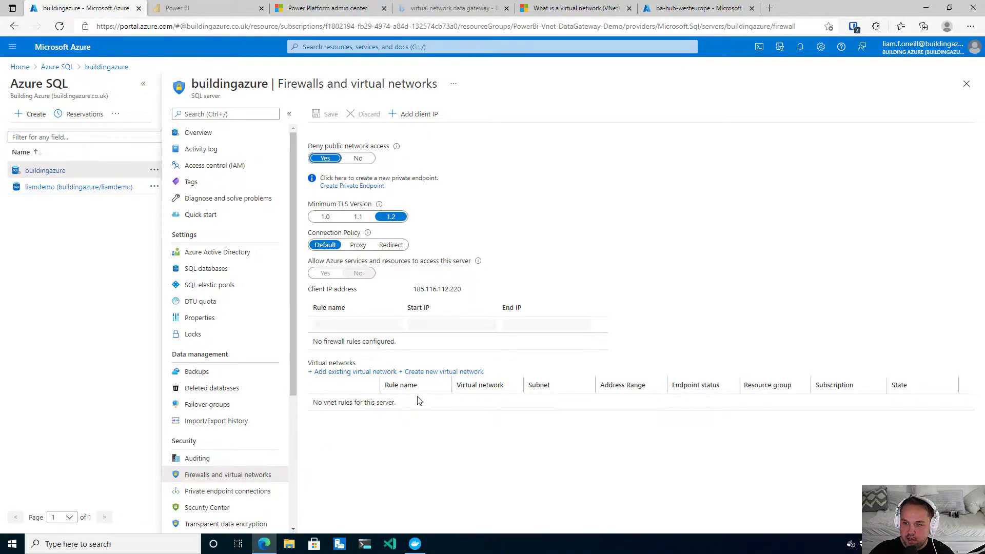
click(206, 493)
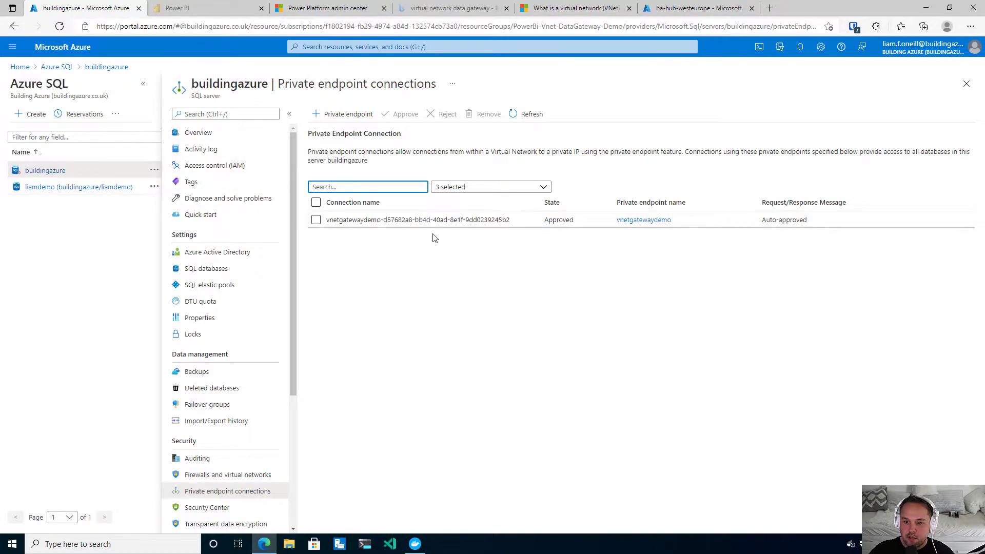
click(44, 188)
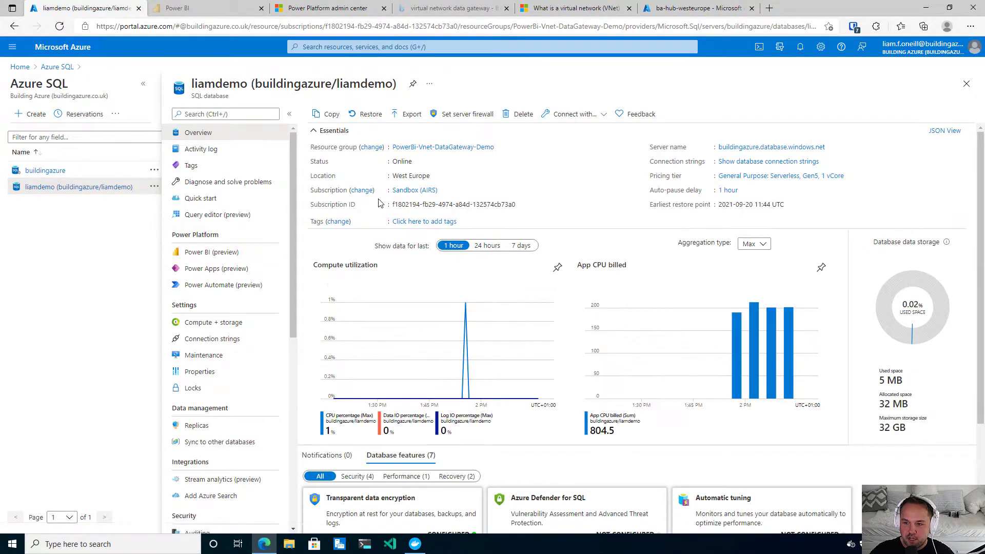
Open the ba-hub-westeurope virtual network and view its subnets.
click(331, 48)
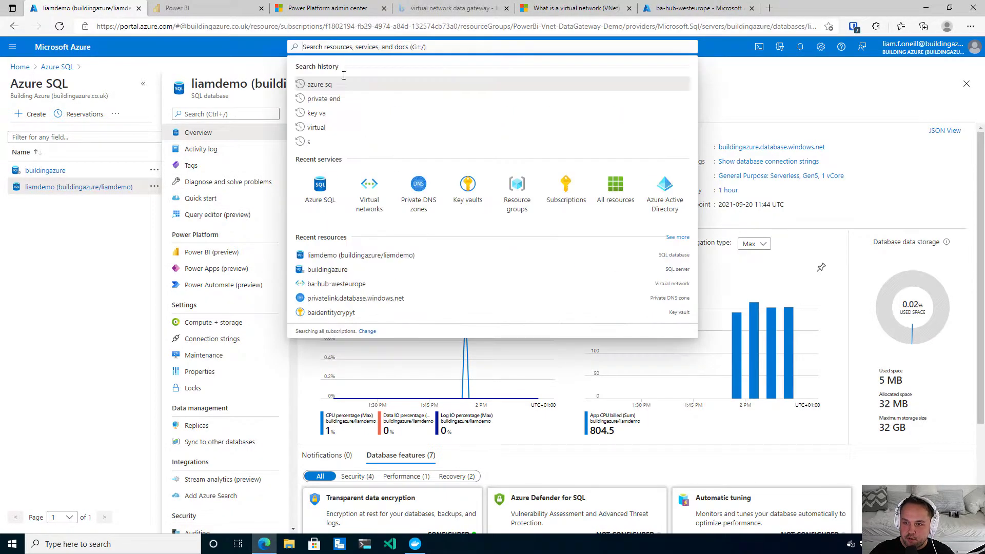
click(377, 200)
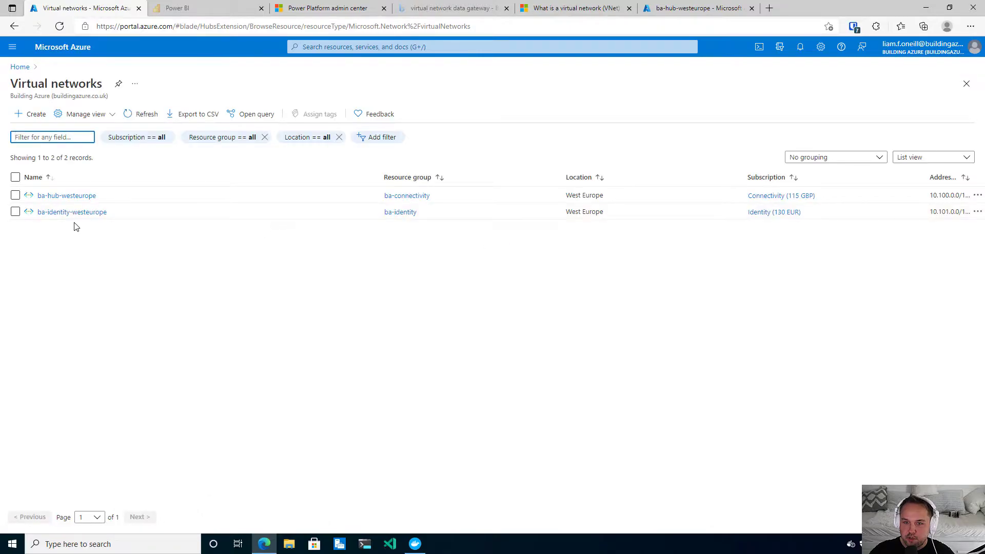
click(60, 196)
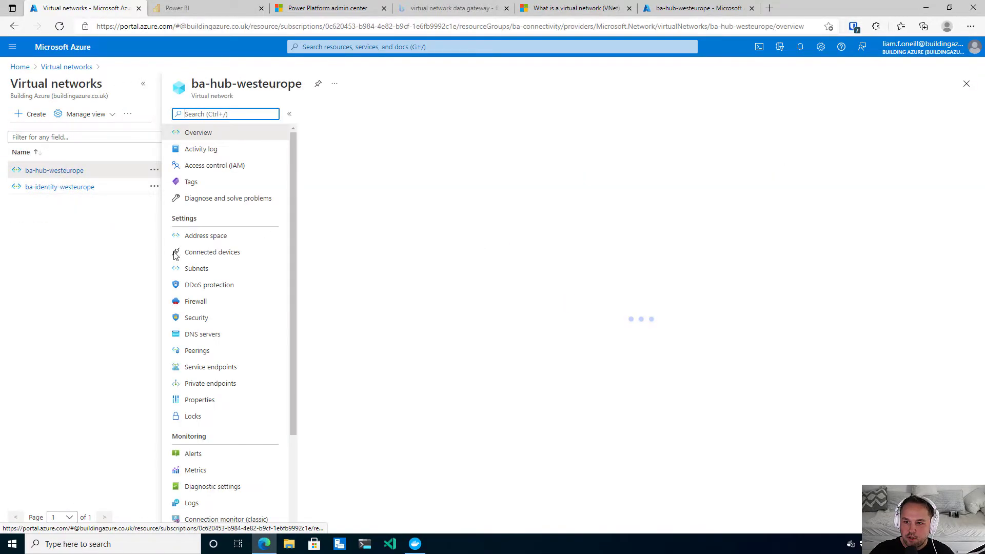
click(197, 269)
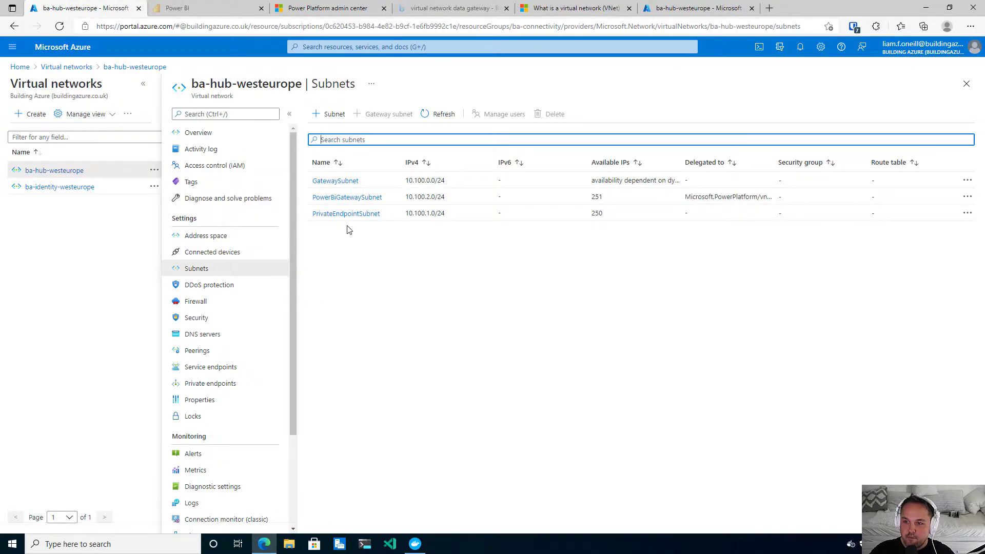
Examine the record sets and virtual network links of the privatelink.database.windows.net private DNS zone.
click(336, 45)
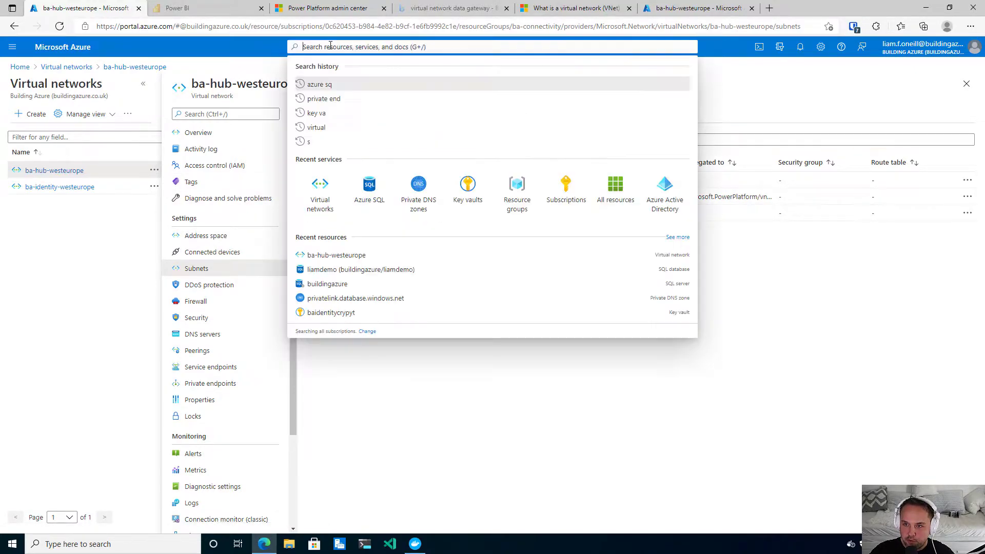
click(418, 191)
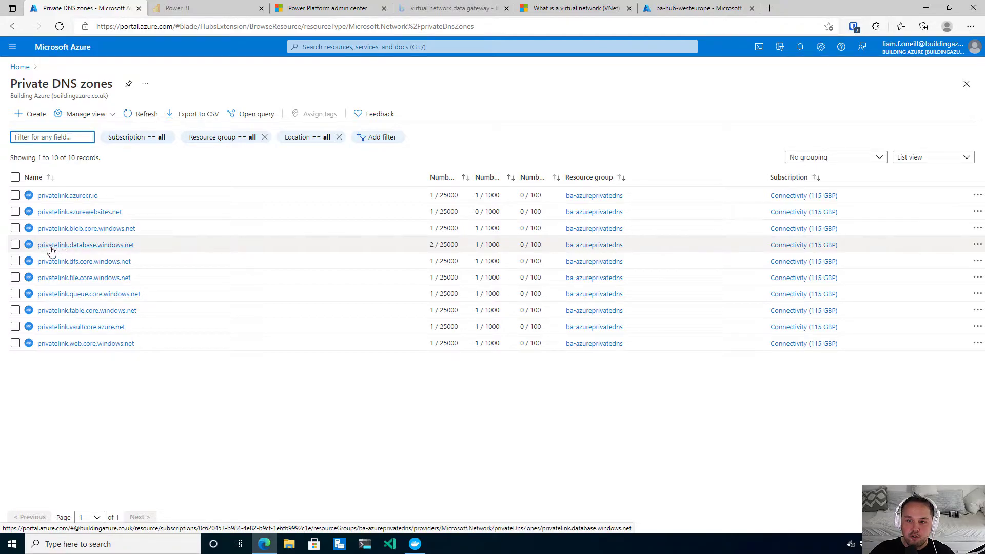
click(99, 248)
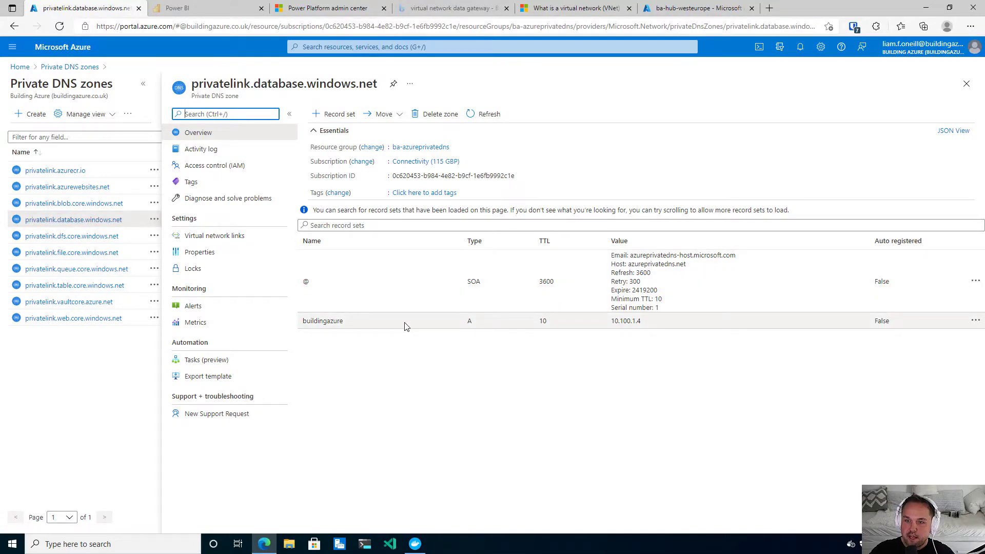
click(206, 239)
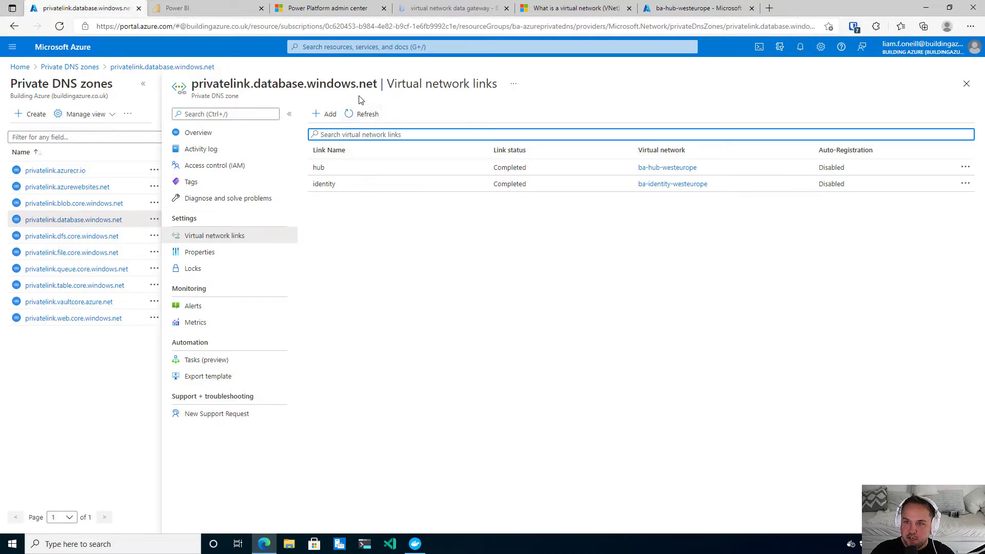
Switch to the Power Platform admin center and view its on-premises and virtual network data gateways.
click(323, 13)
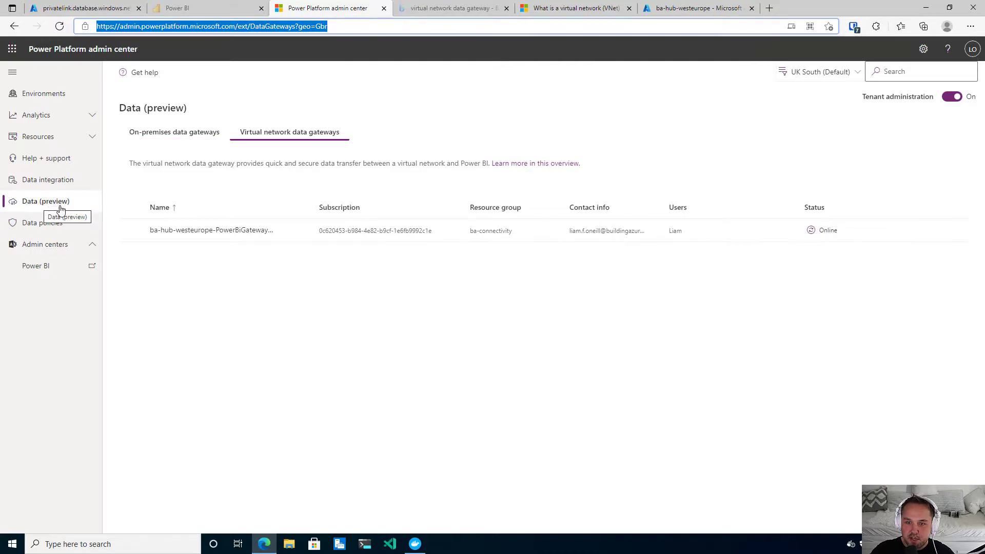
click(141, 135)
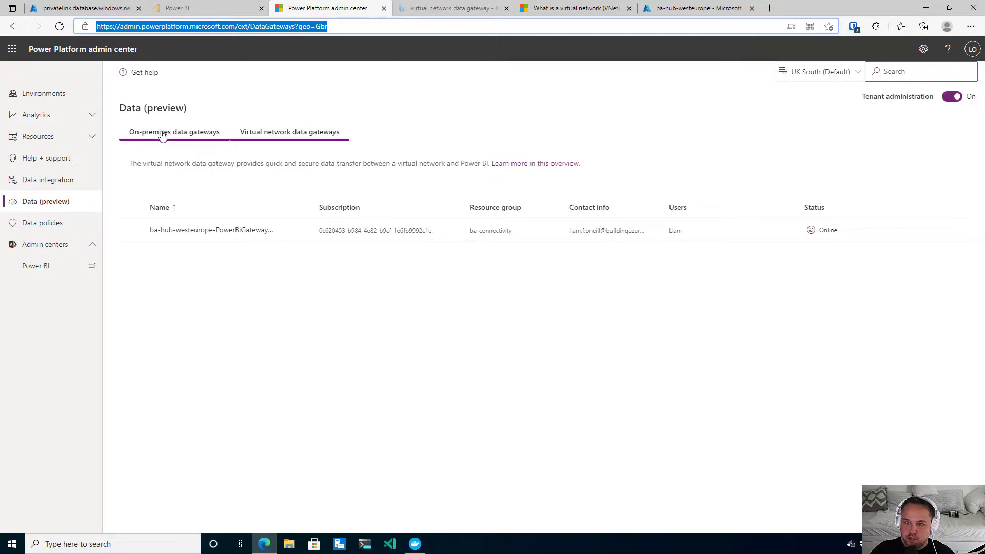
click(281, 137)
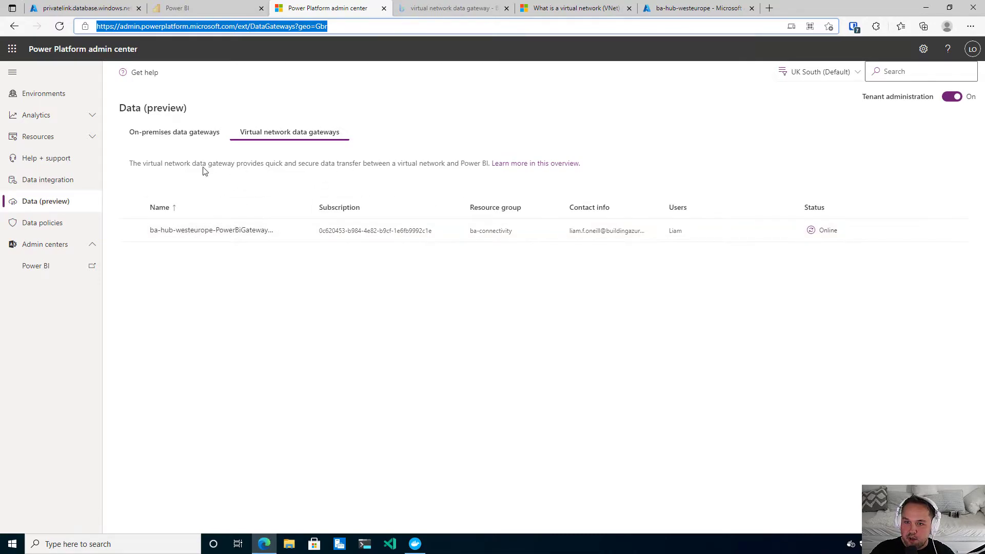
Inspect the settings of the ba-hub-westeurope virtual network data gateway with tenant administration off, and turn tenant administration back on.
click(950, 98)
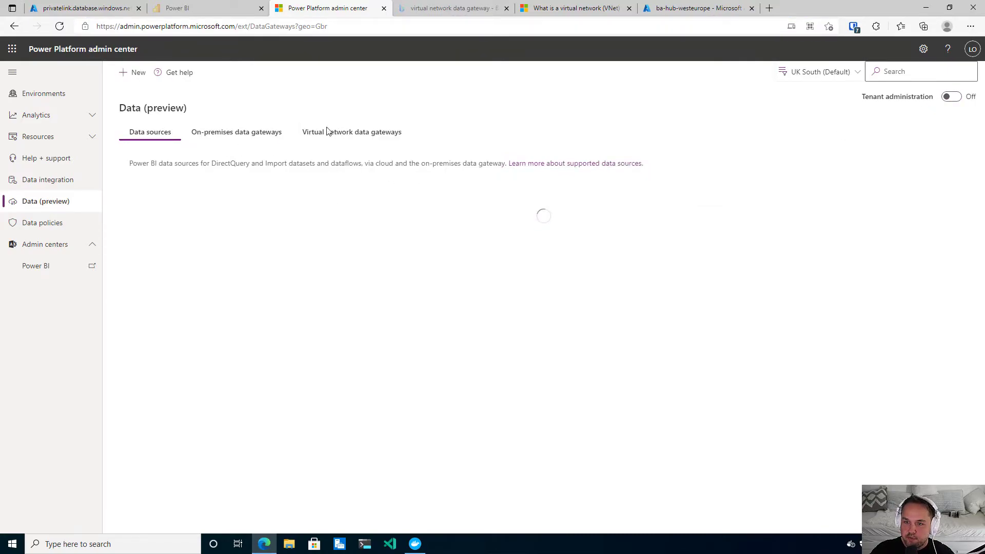
click(344, 136)
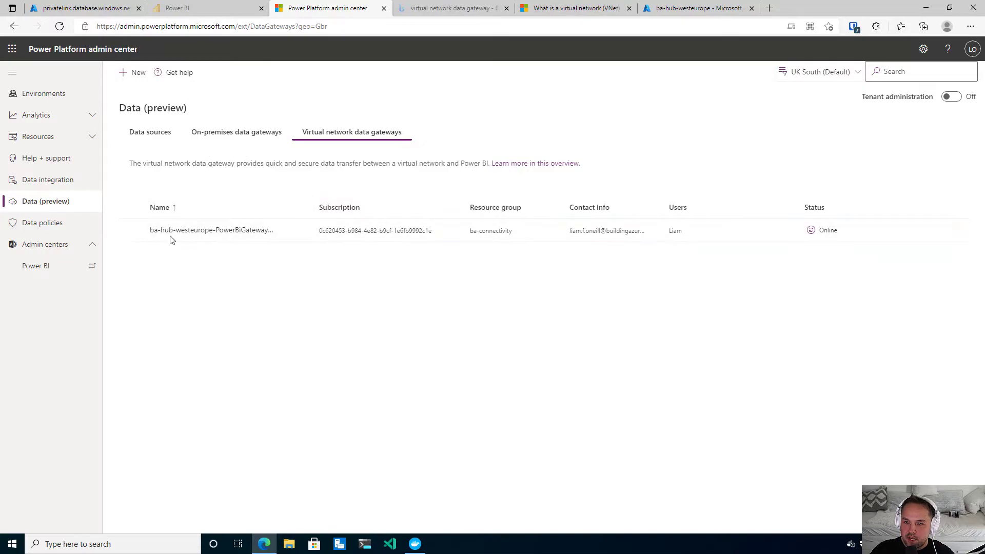
click(282, 230)
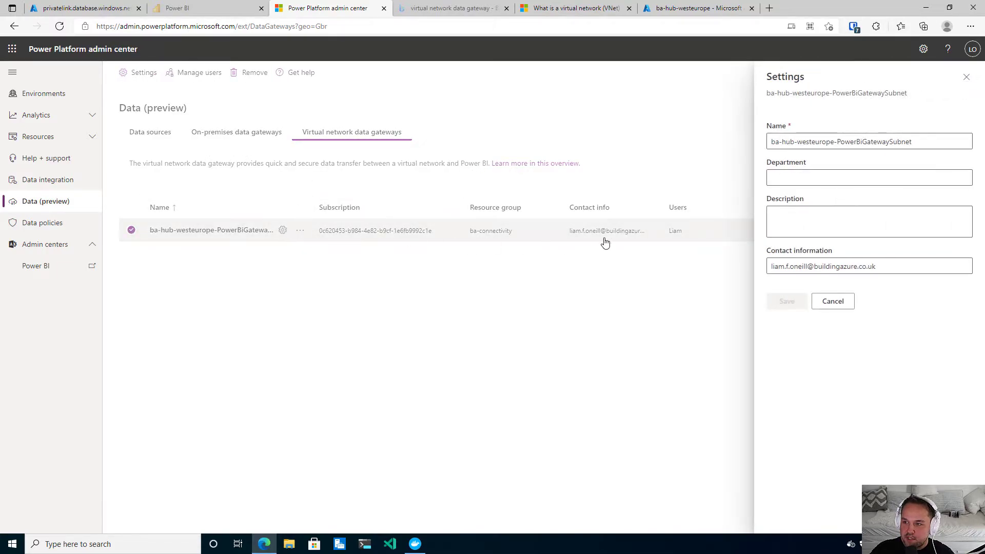
click(832, 301)
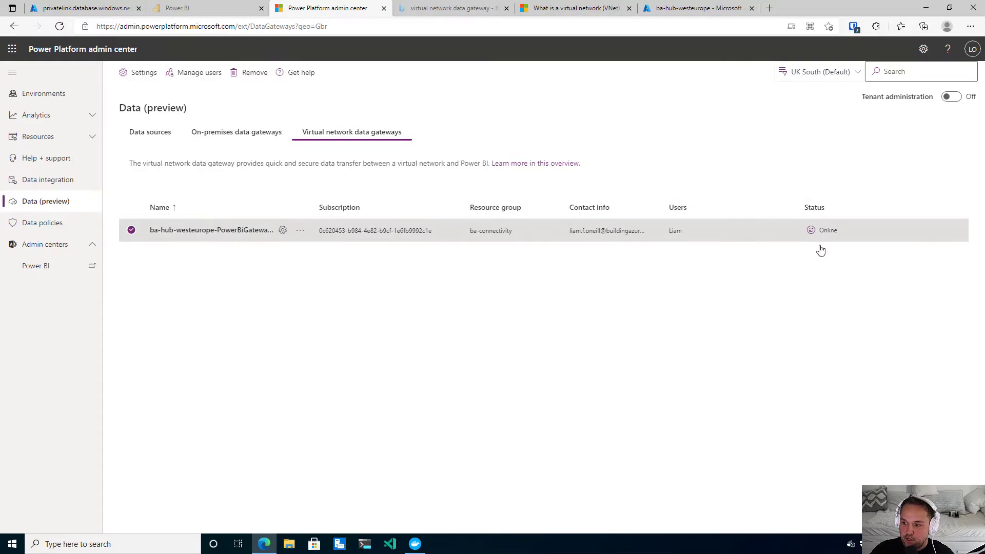
click(949, 97)
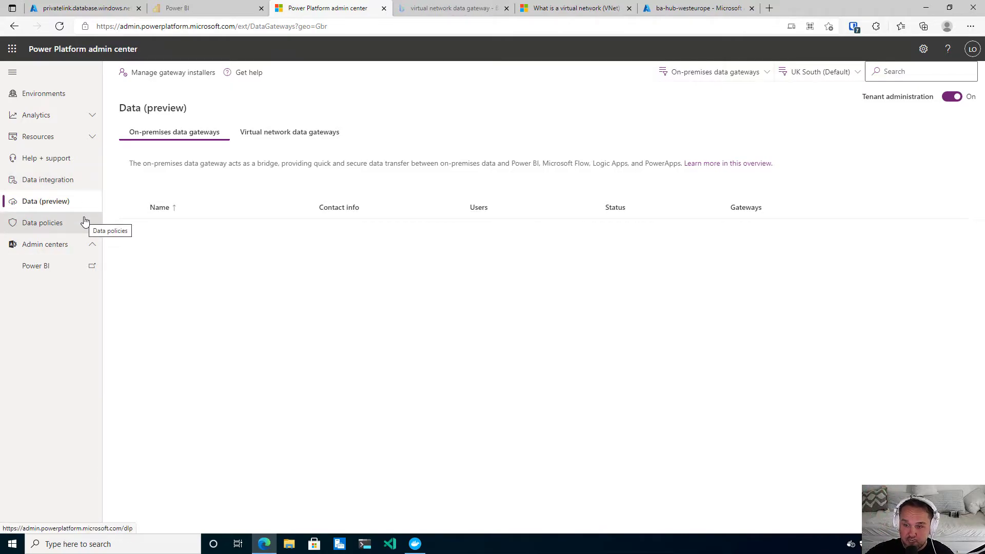
Switch to Power BI and examine the gateway connection in the liamdemoreport dataset's settings within the Building Azure workspace.
click(187, 14)
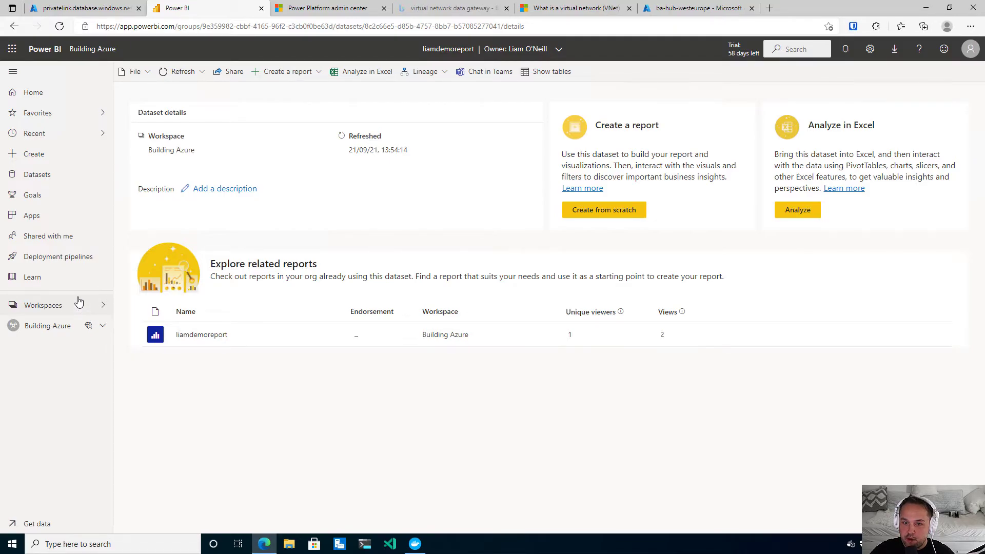
click(101, 329)
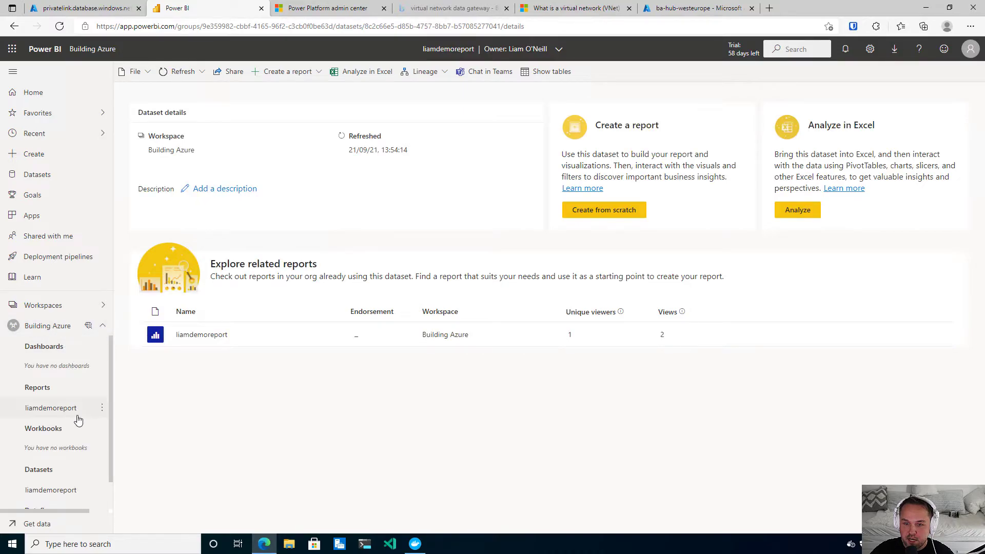
scroll(66, 436, down, 1)
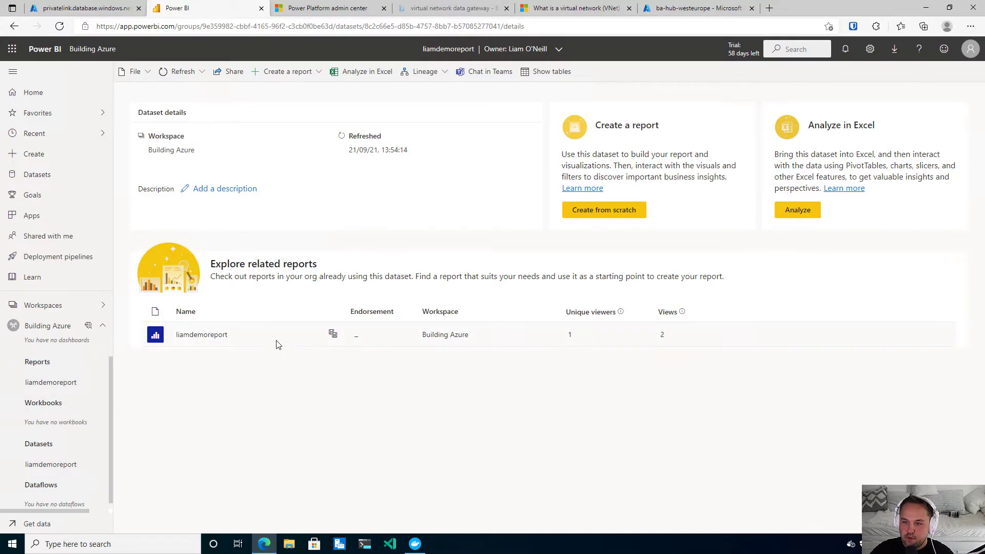
click(101, 464)
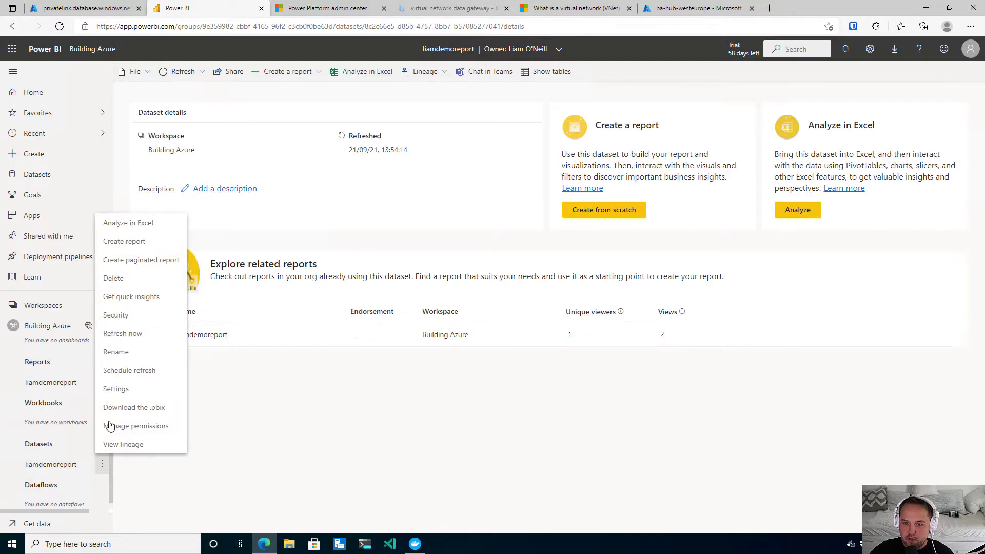
click(125, 394)
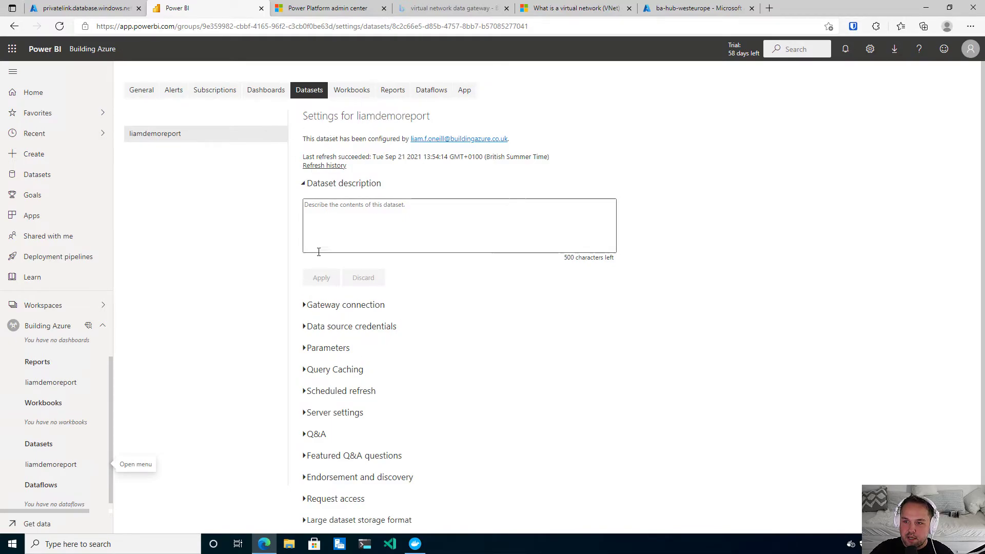
click(330, 306)
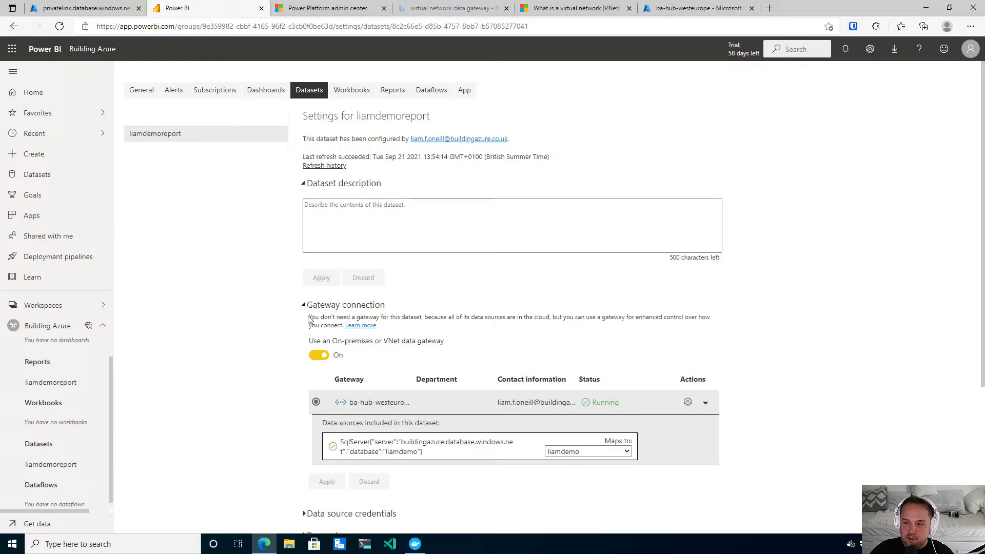
drag(317, 324, 518, 310)
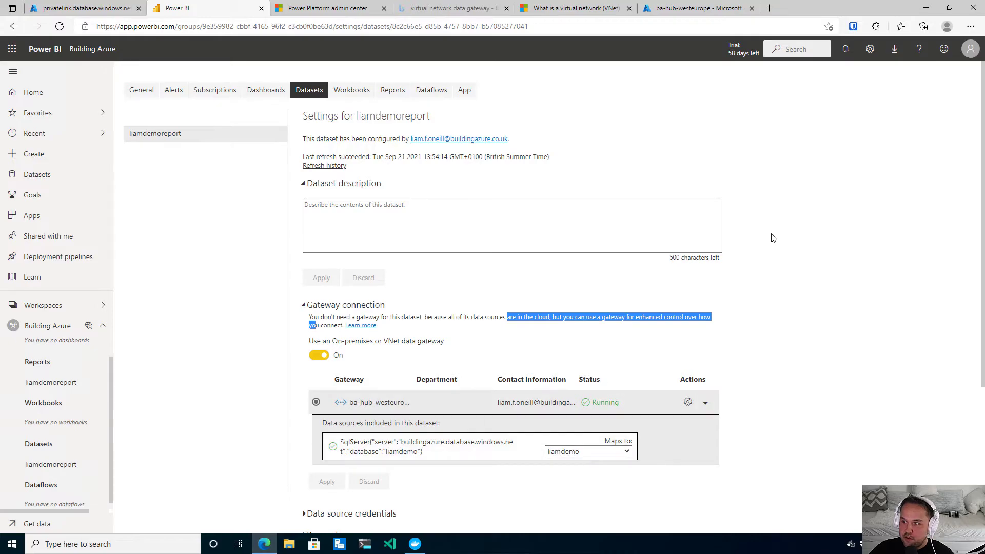
Open Power BI's gateway management and view the liamdemo data source settings under the ba-hub-westeurope gateway cluster.
click(876, 50)
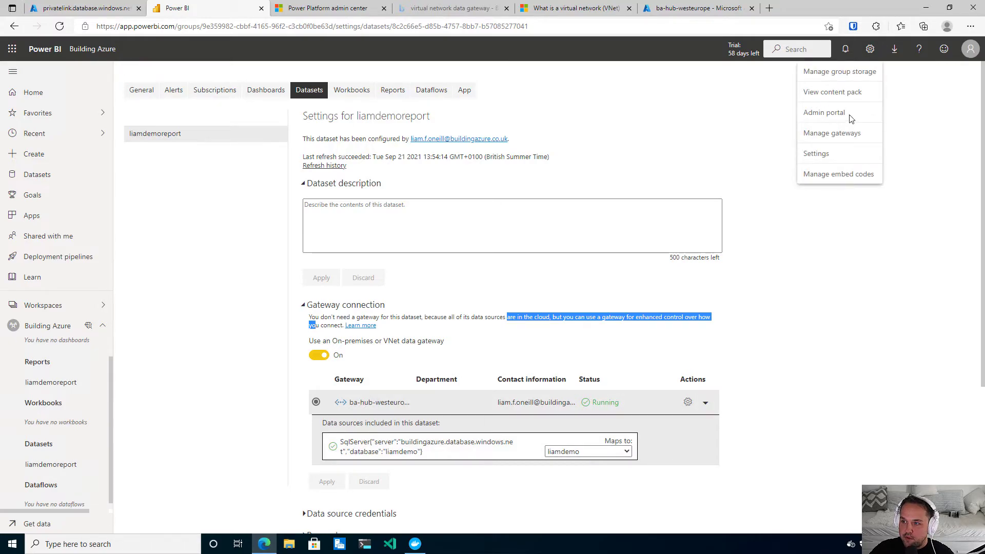
click(833, 134)
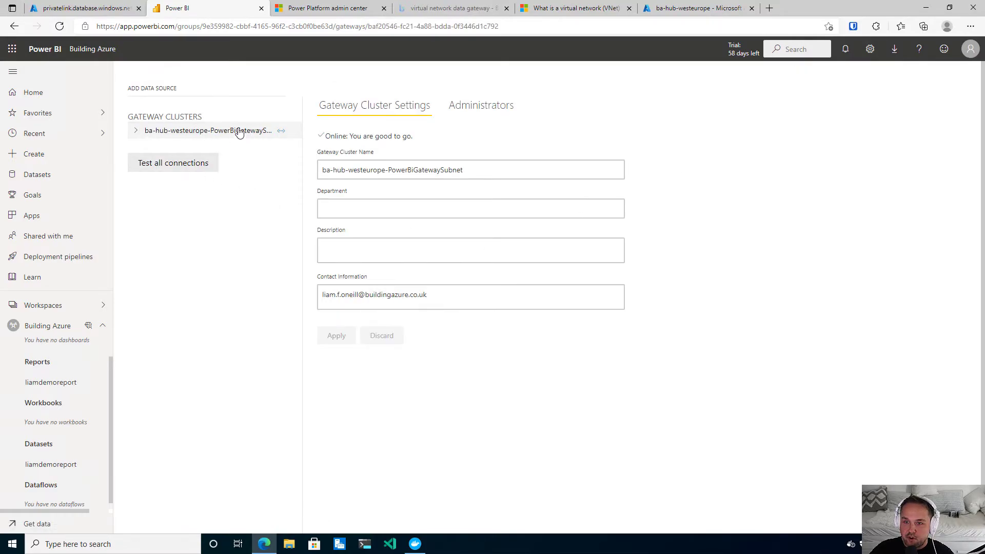
click(136, 130)
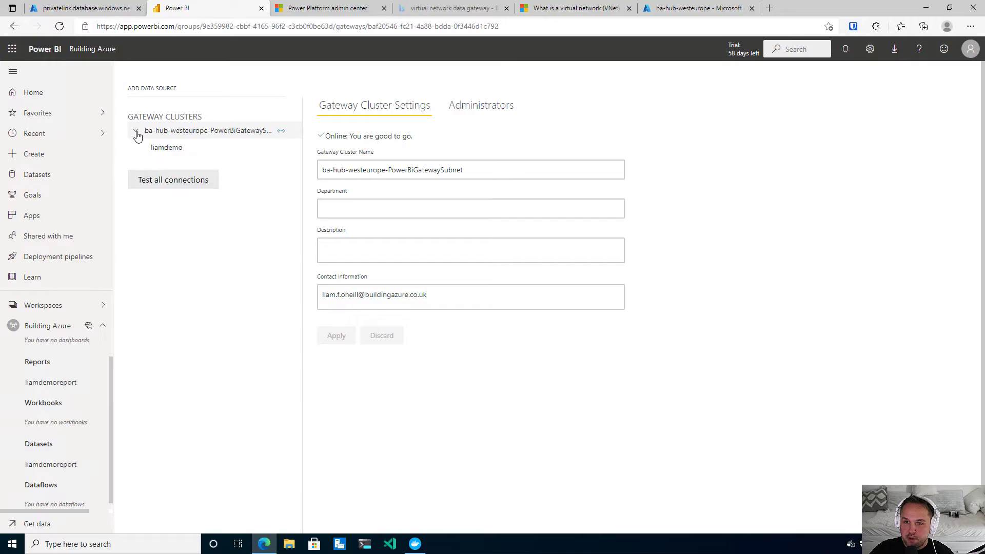
click(175, 148)
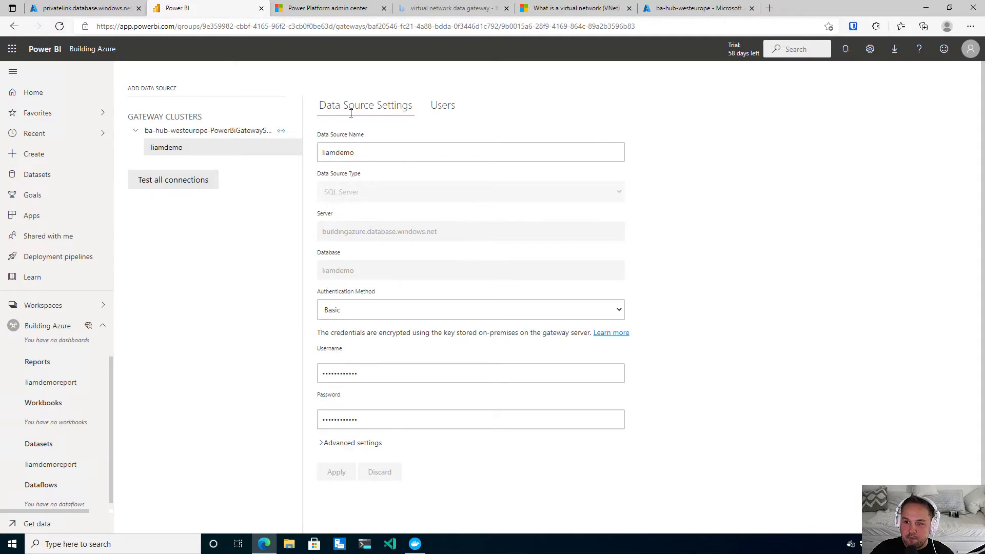
View the users allowed on the liamdemo data source and open the liamdemoreport report.
click(436, 106)
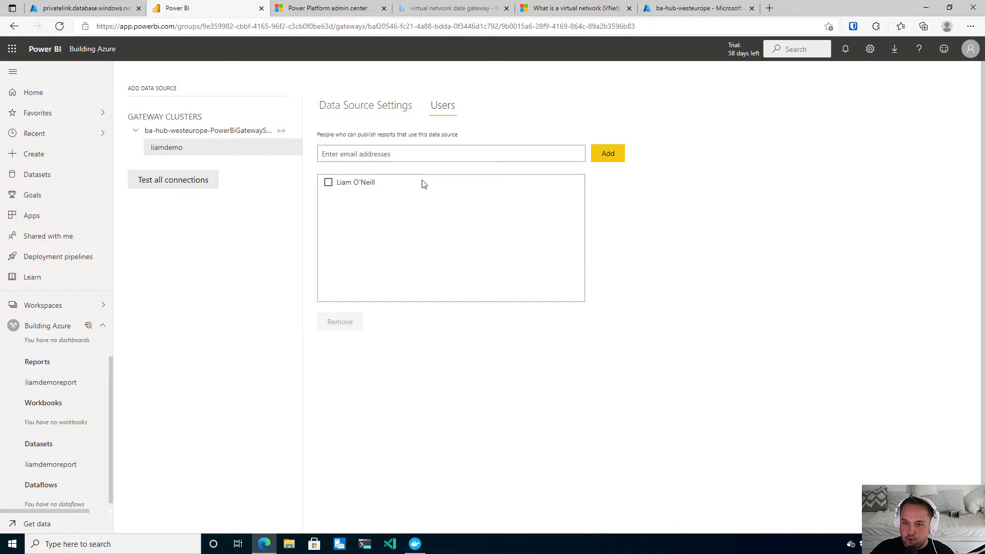
click(42, 392)
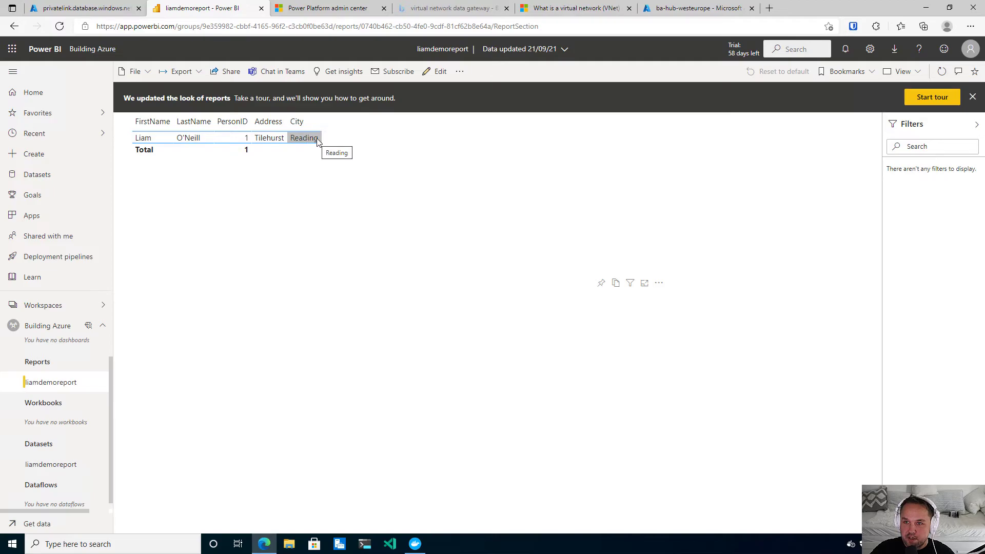
Switch to the Azure portal, find the buildingazure server under Azure SQL, and review its firewall settings and private endpoint connections.
click(86, 9)
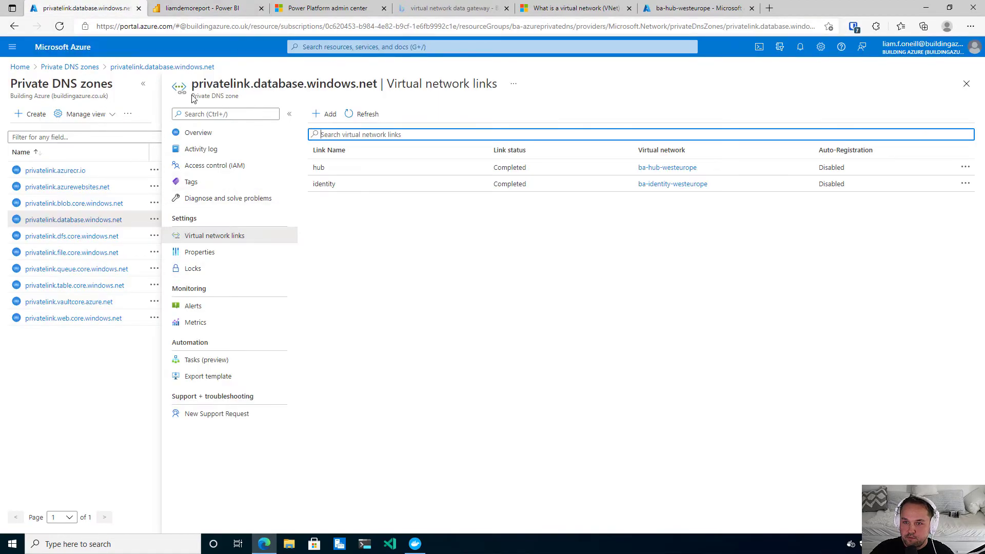
click(360, 46)
text(a)
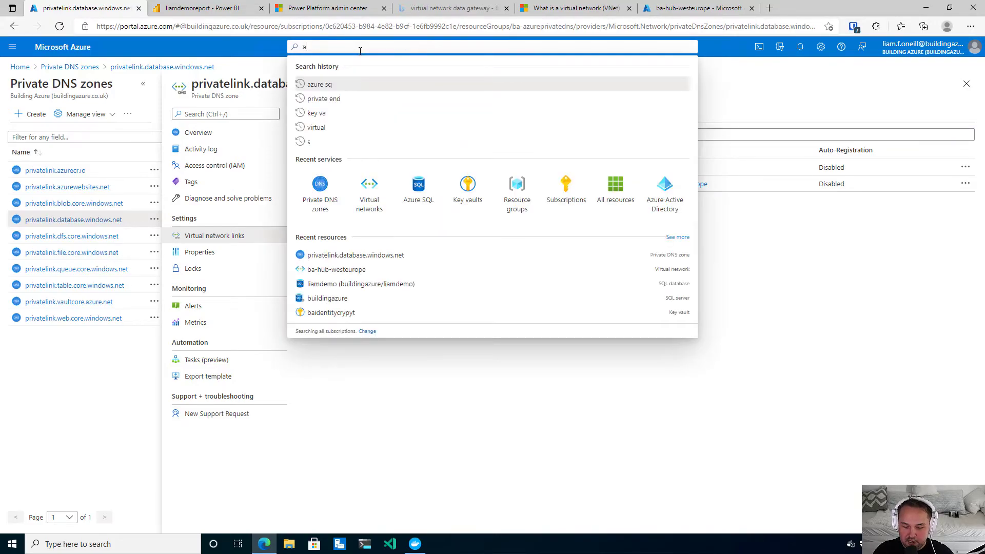
text(zure sql)
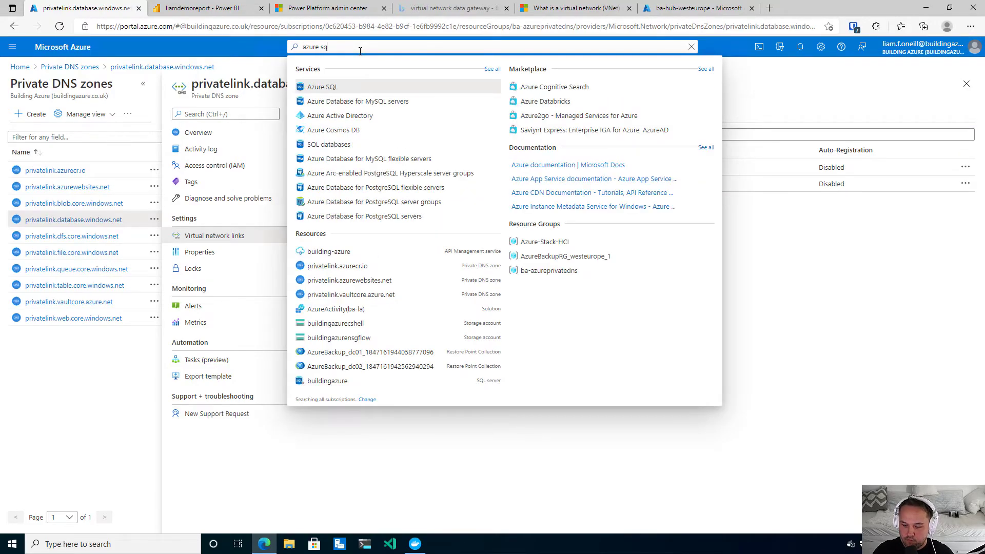
click(332, 87)
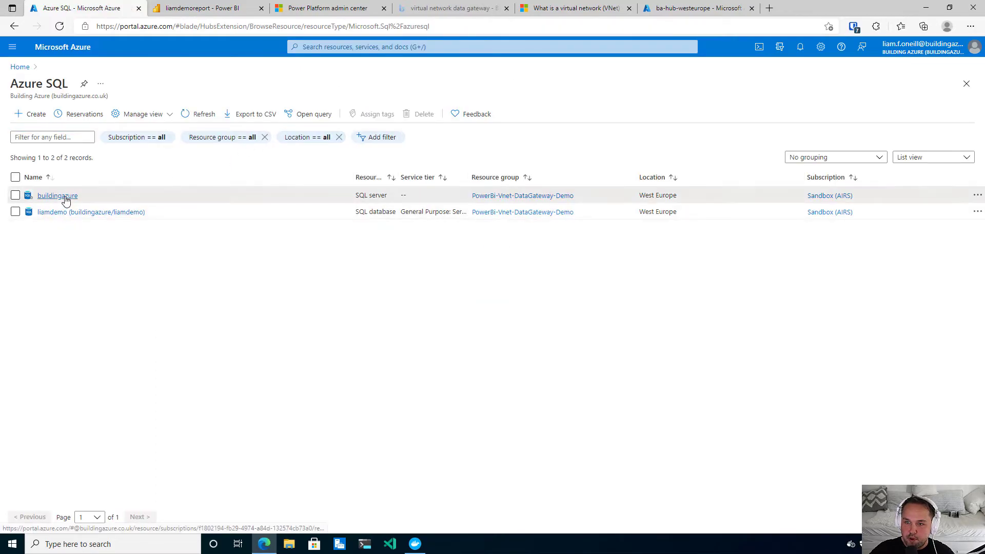
click(63, 195)
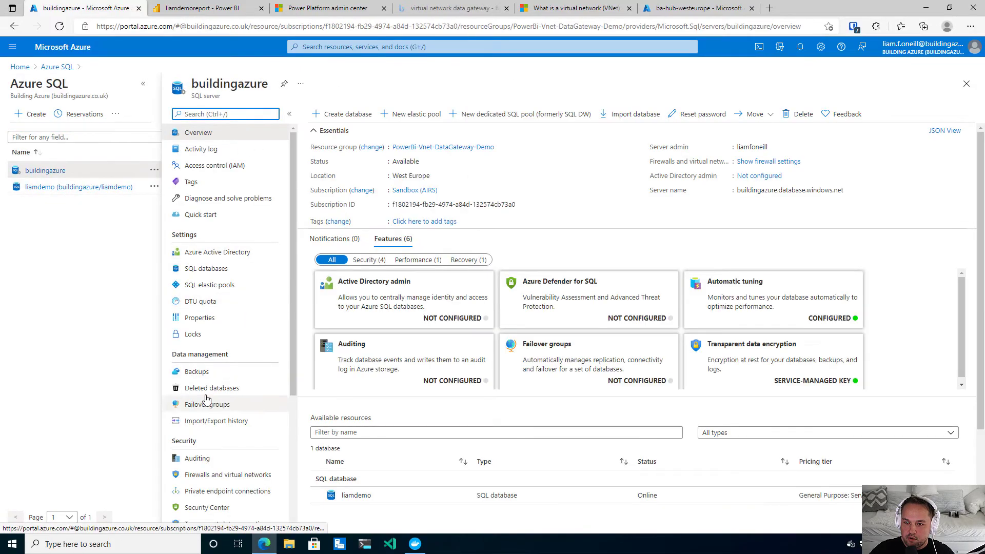
click(222, 476)
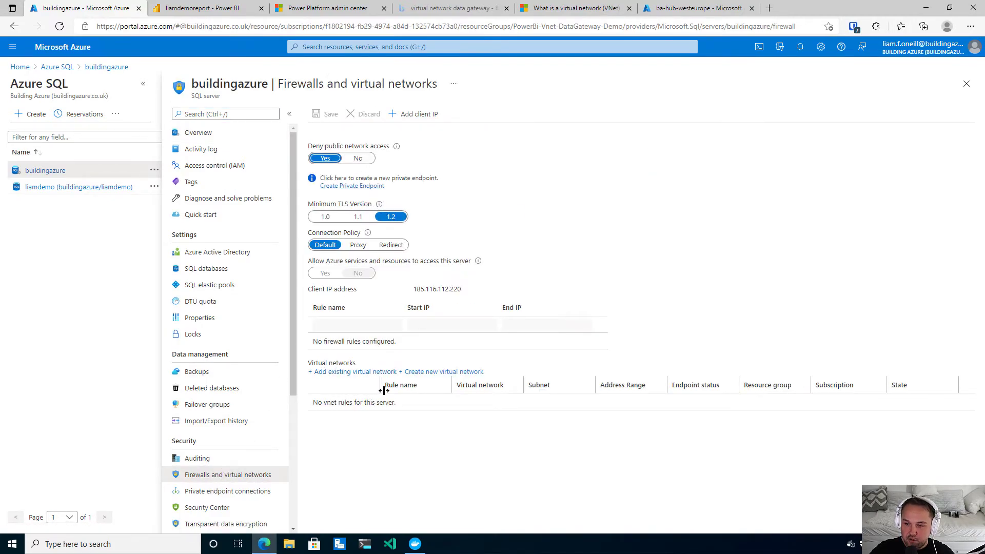
click(230, 491)
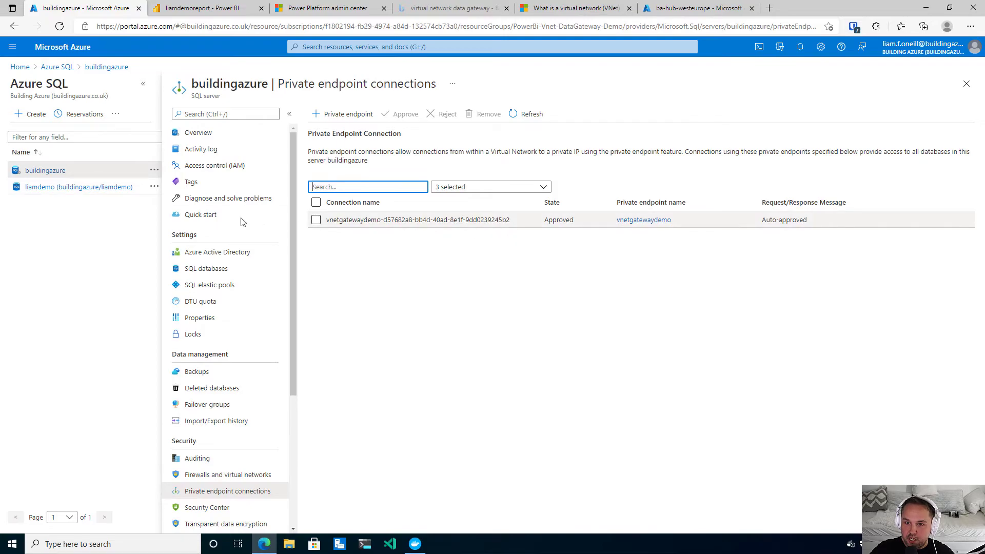
Open the query editor of the liamdemo database and log in with SQL server authentication by entering the account password.
click(71, 190)
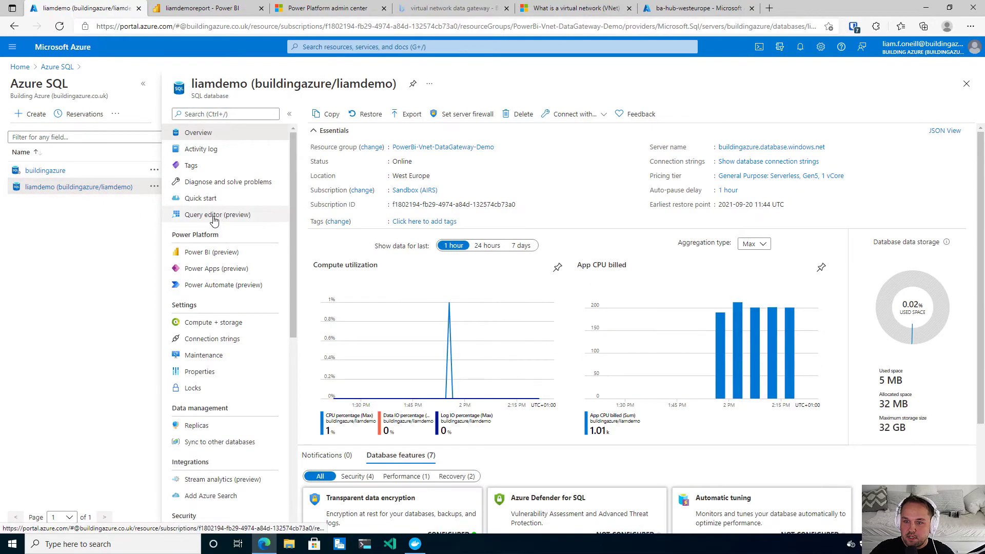
click(213, 214)
click(501, 346)
text(•••••••)
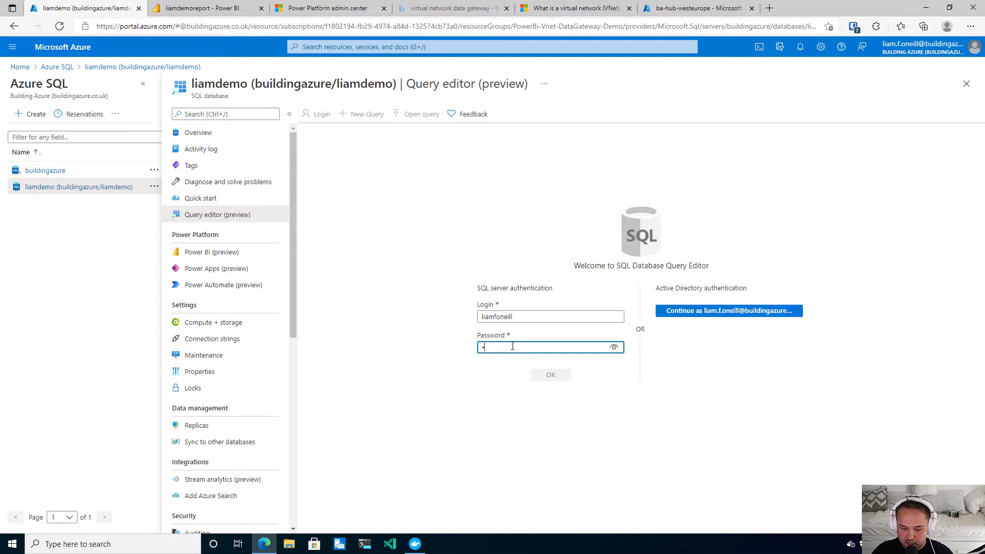
text(•••••)
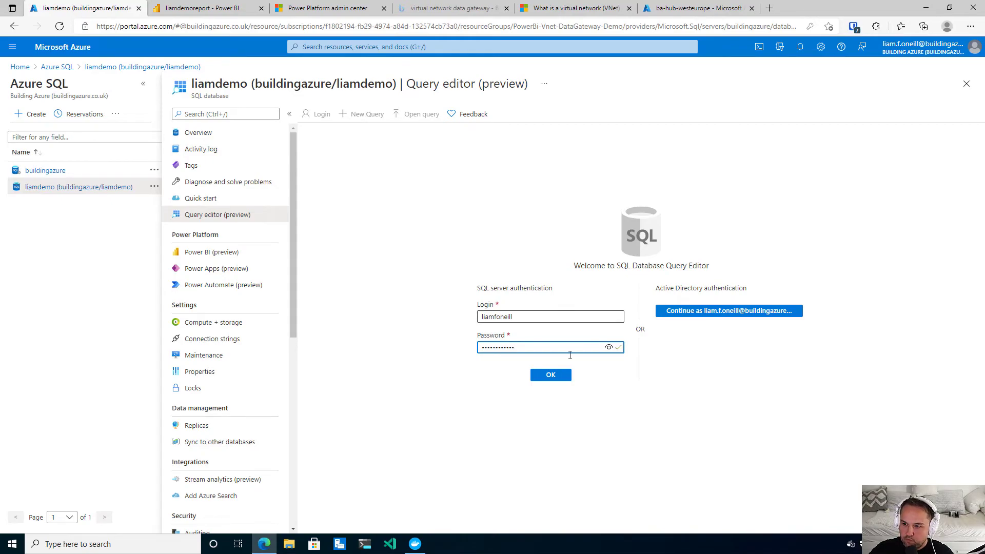
click(552, 375)
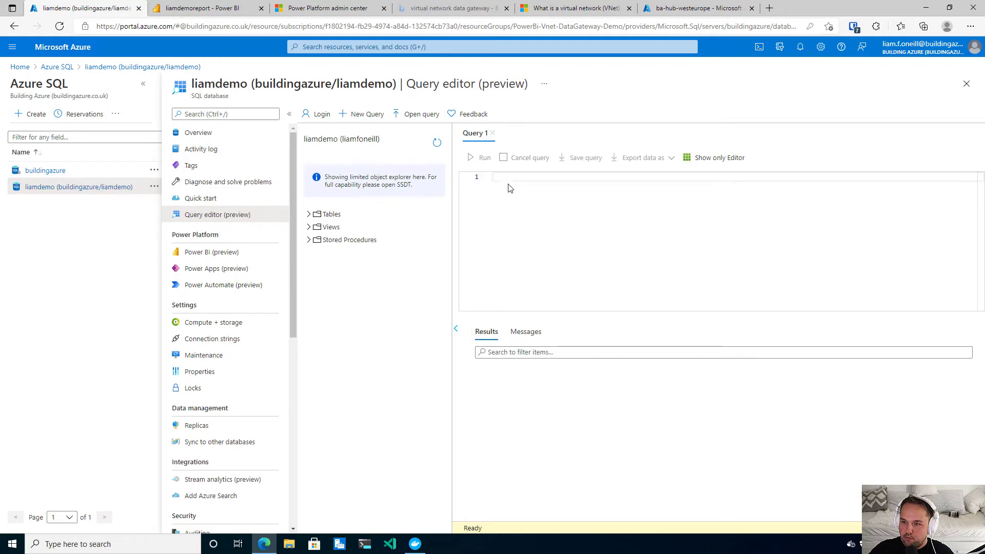
Query the top 1000 rows of the dbo.Persons table and switch to Power BI to compare them with liamdemoreport.
click(309, 214)
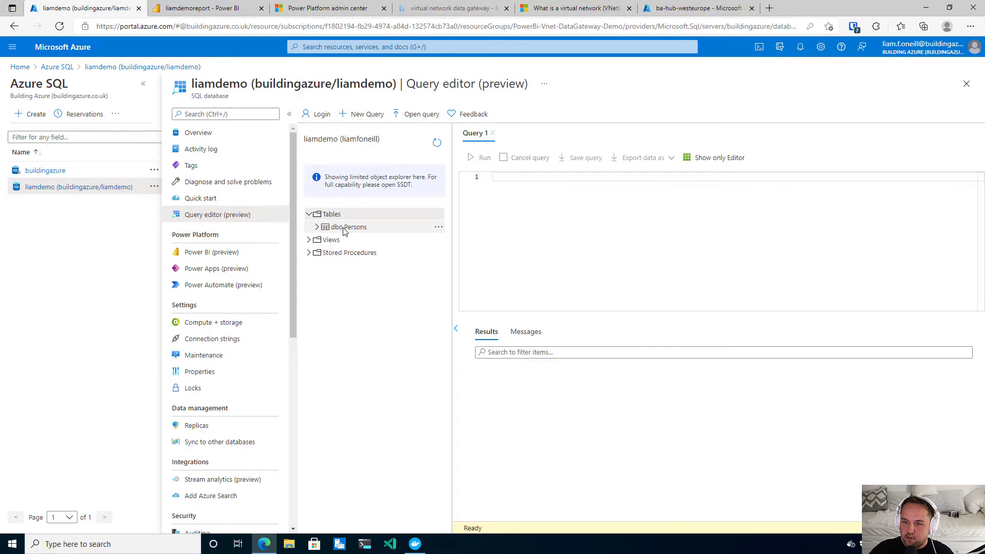
right_click(358, 229)
click(387, 240)
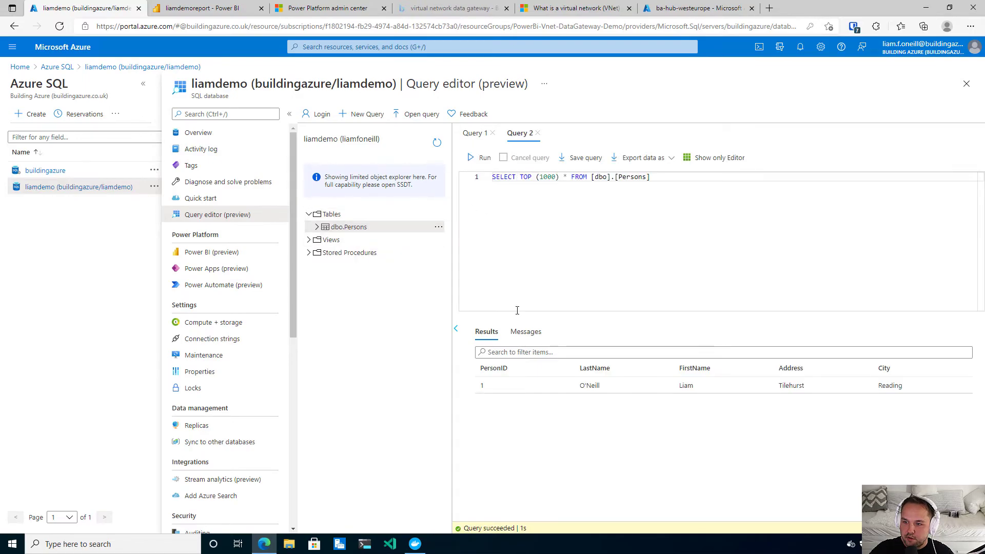
click(213, 10)
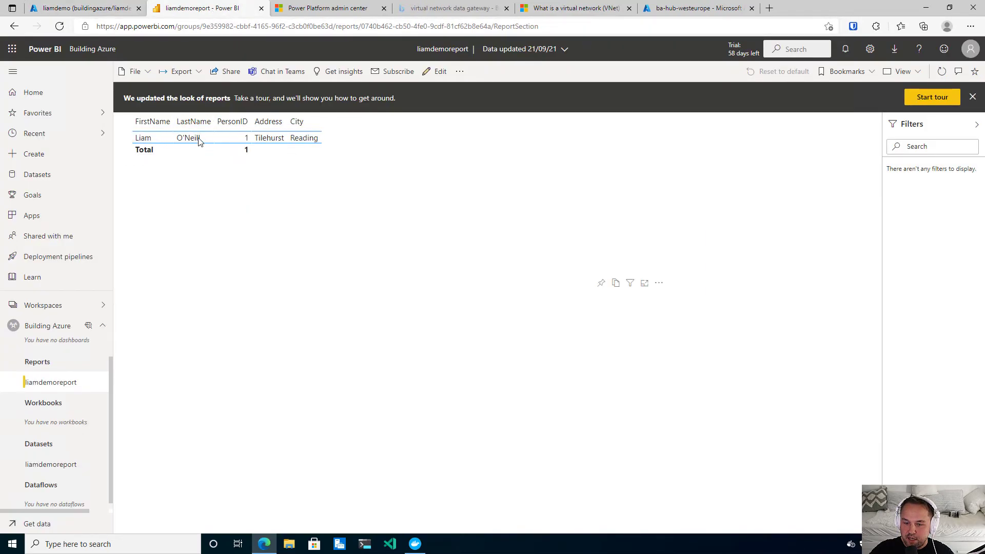